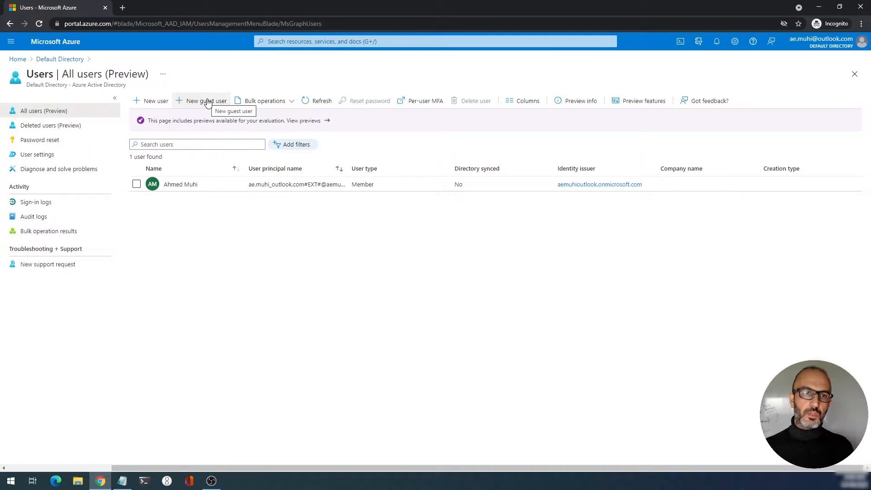
# Download the CSV template for bulk user creation and open UserCreateTemplate.csv from its download folder in Excel
pyautogui.click(270, 101)
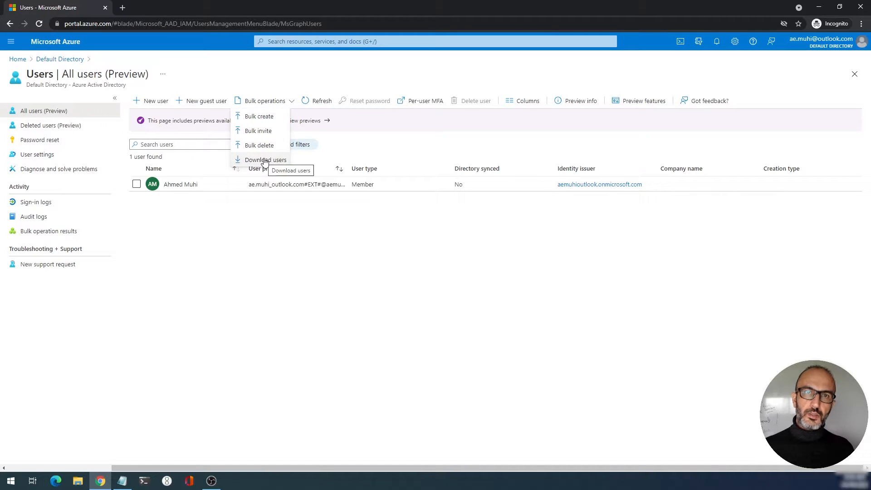
pyautogui.click(258, 119)
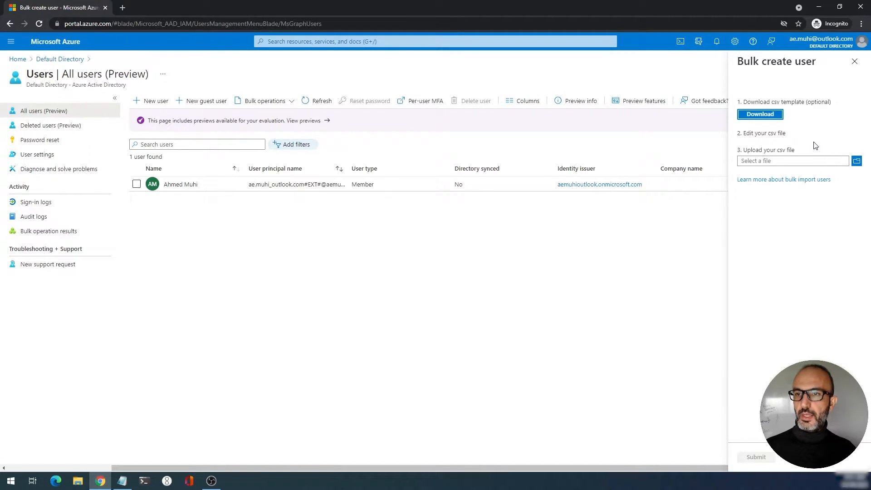
pyautogui.click(761, 116)
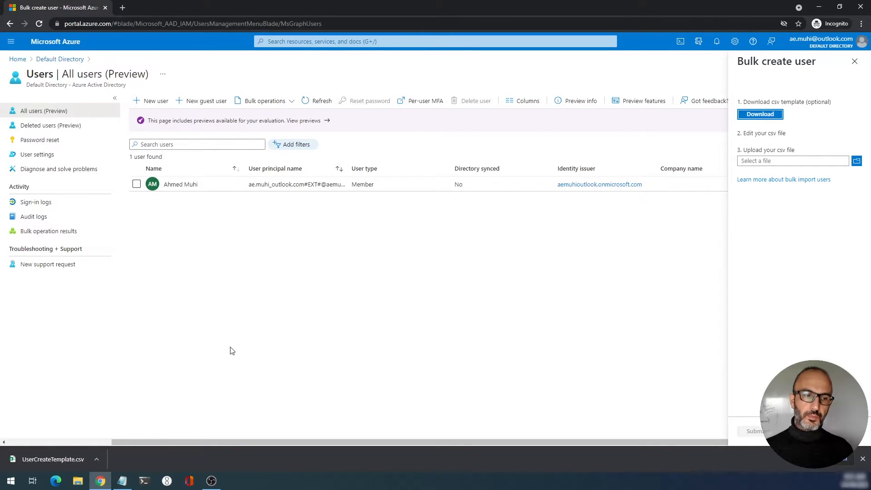
pyautogui.click(100, 459)
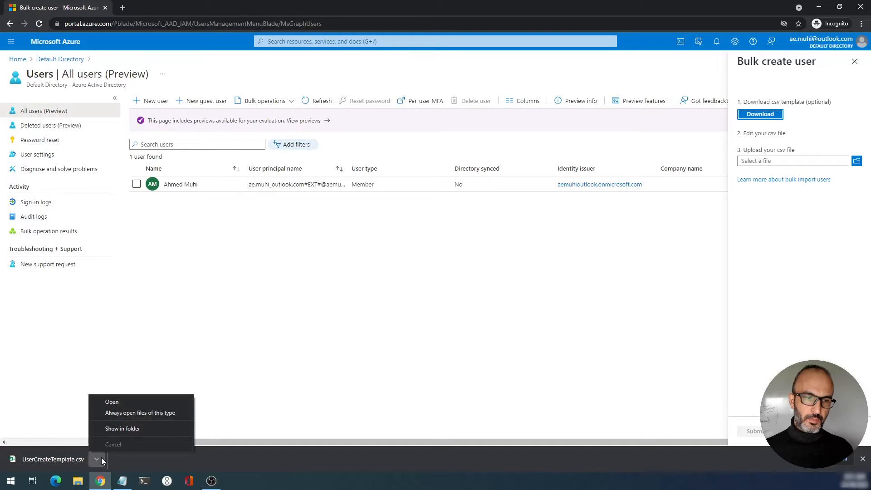
pyautogui.click(150, 429)
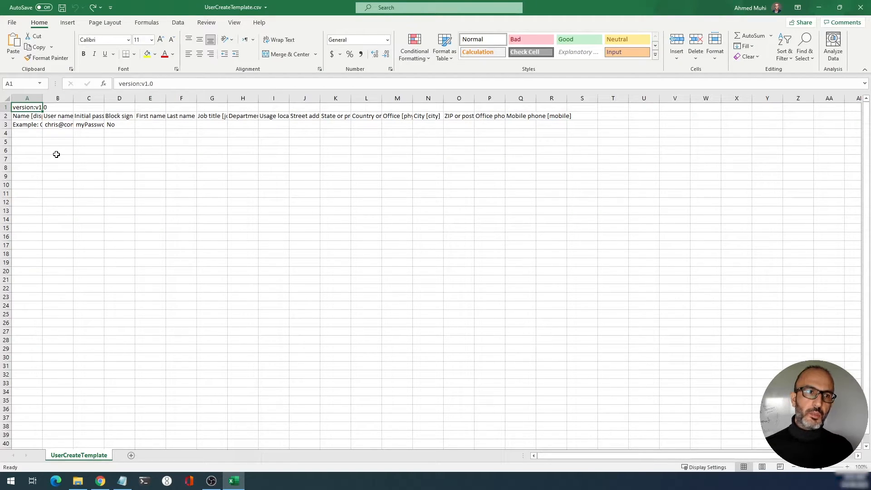
# Widen columns A to D of the template to fit their contents and check the required headings and example values
pyautogui.moveTo(38, 115); pyautogui.dragTo(593, 151)
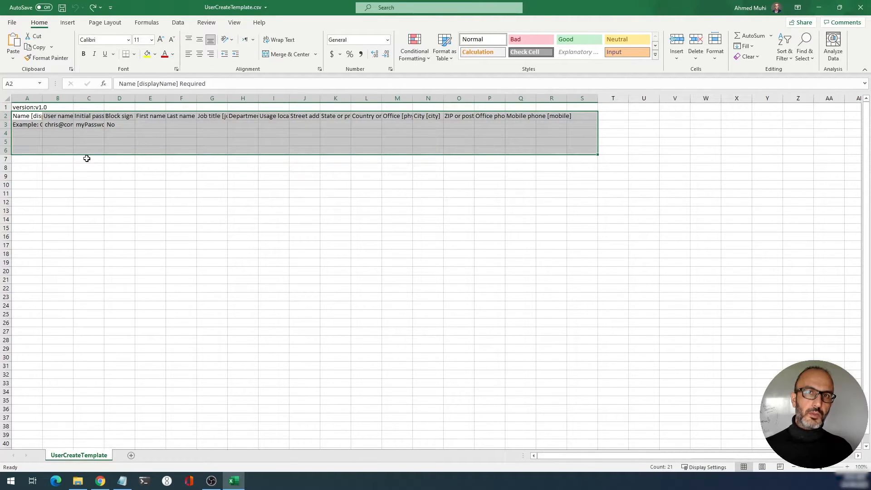
pyautogui.doubleClick(43, 97)
pyautogui.click(60, 114)
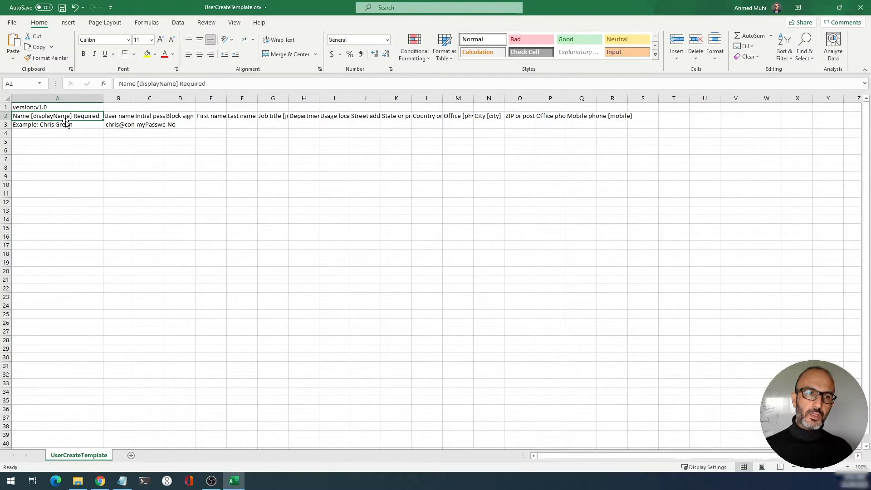
pyautogui.doubleClick(134, 98)
pyautogui.click(145, 115)
pyautogui.click(149, 124)
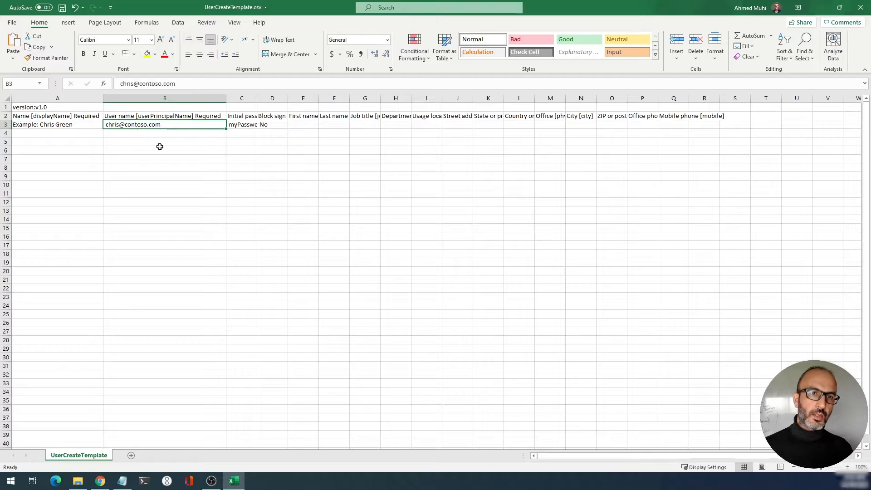
pyautogui.doubleClick(257, 98)
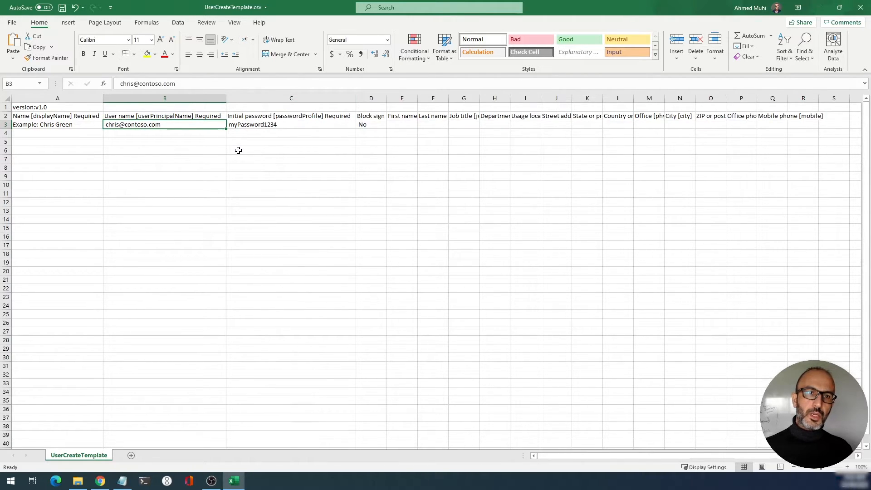
pyautogui.click(278, 126)
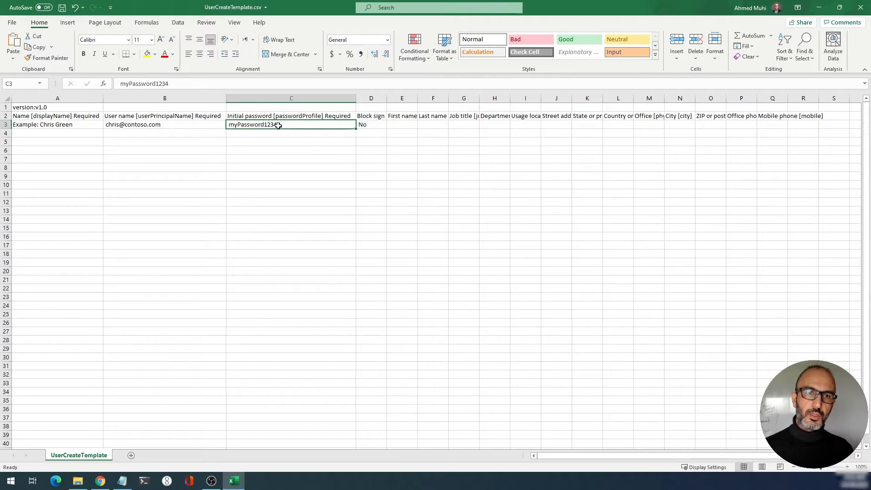
pyautogui.doubleClick(387, 98)
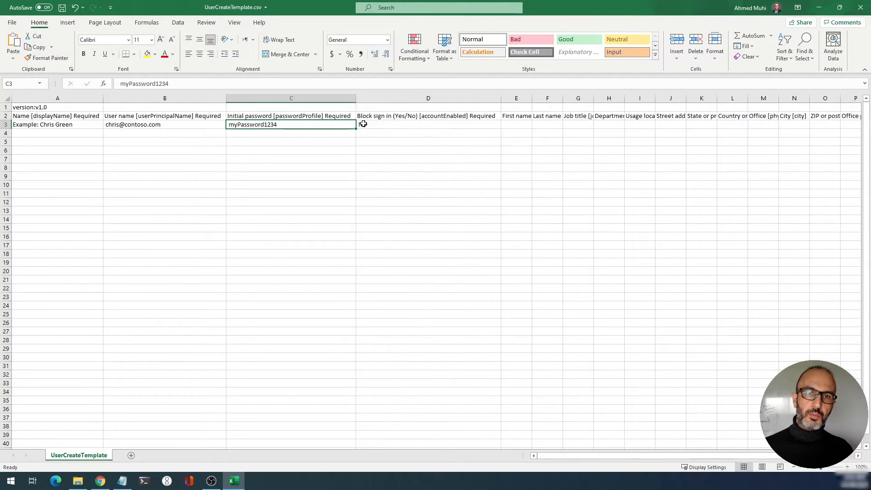
pyautogui.click(372, 117)
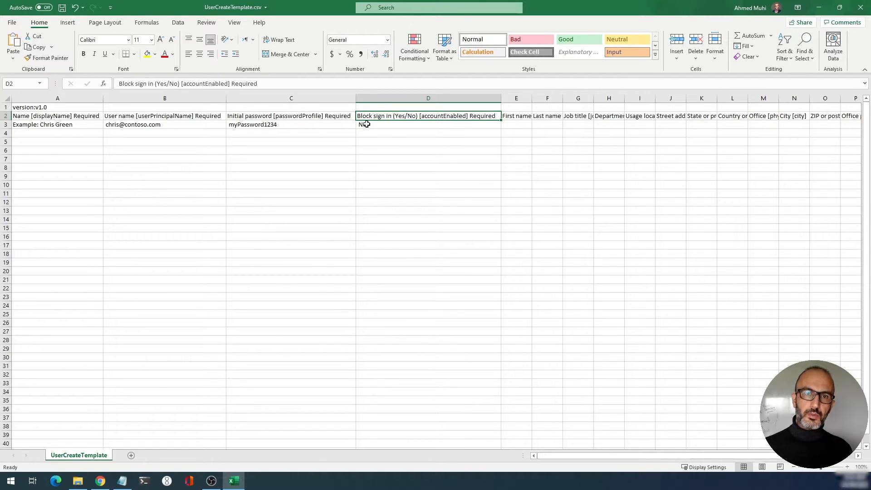
# Copy the prepared User1 to User10 names, user names, initial passwords and sign-in settings from the text file, and paste them over the example row from A3
pyautogui.click(26, 124)
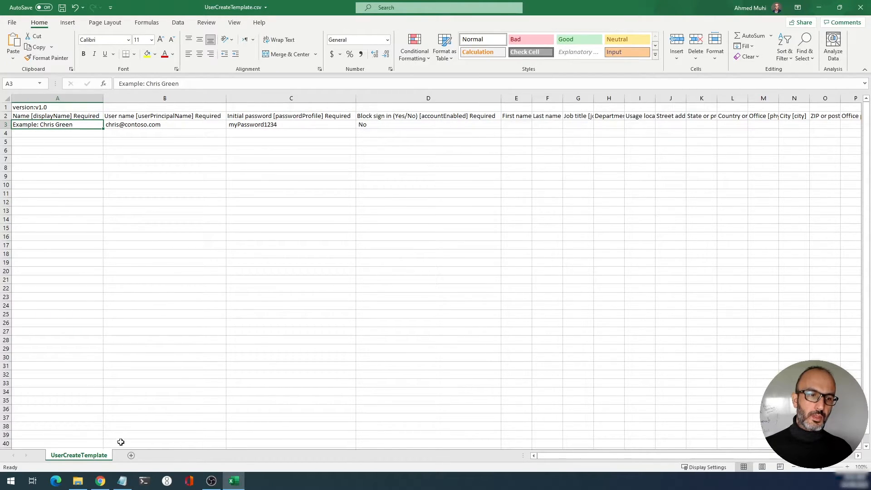
pyautogui.click(122, 481)
pyautogui.rightClick(209, 215)
pyautogui.click(225, 244)
pyautogui.click(587, 162)
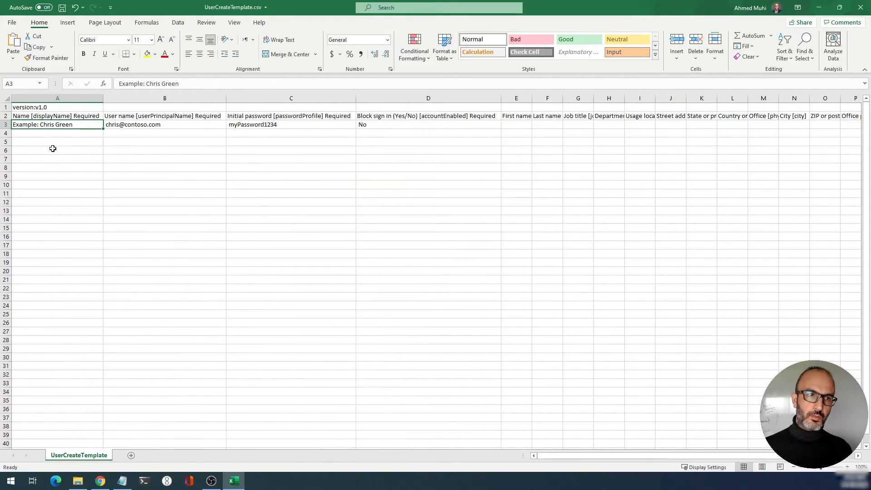
pyautogui.moveTo(41, 122); pyautogui.dragTo(398, 129)
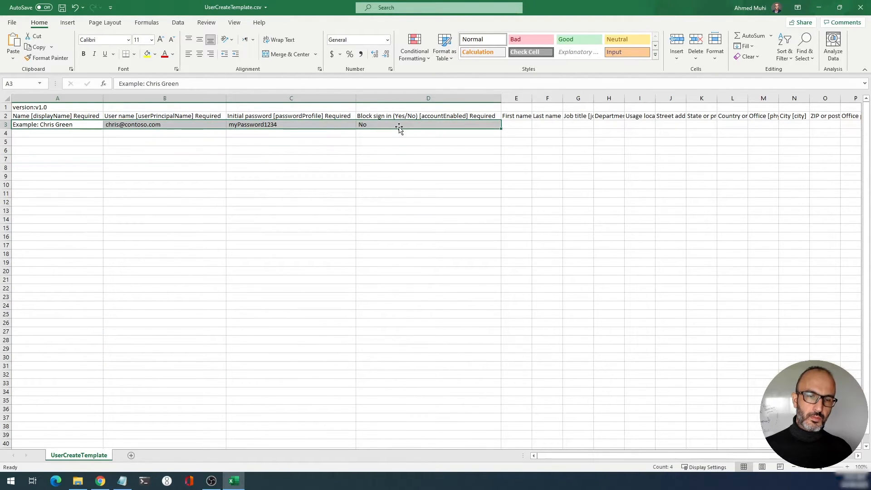
pyautogui.hotkey('ctrl', 'v')
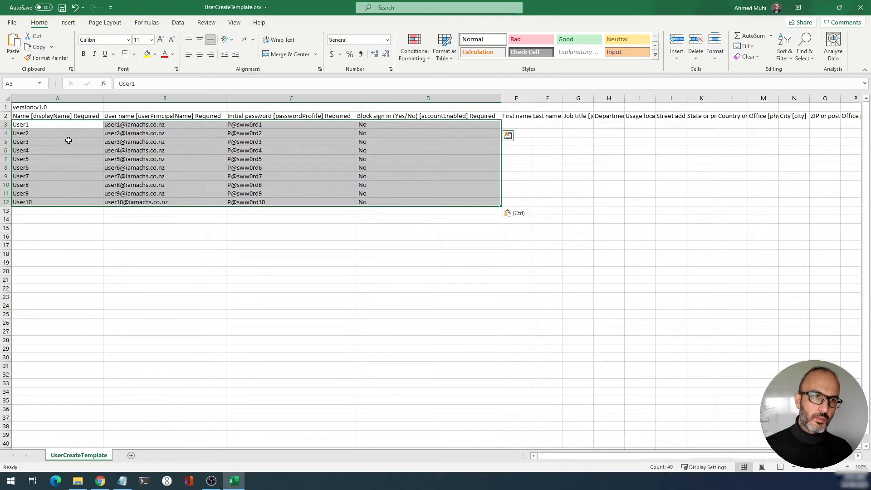
# Review the display name, user name, initial password and block sign-in columns for the ten users in rows 3 to 12
pyautogui.click(61, 125)
pyautogui.click(55, 210)
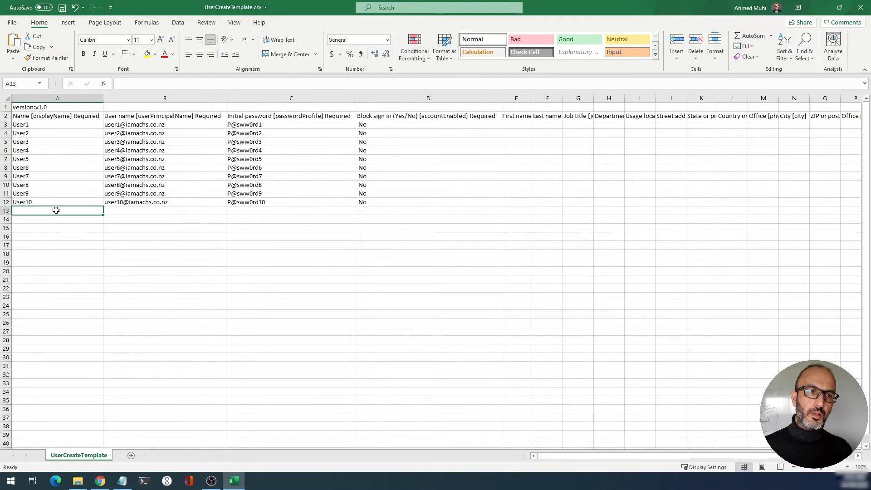
pyautogui.moveTo(51, 128); pyautogui.dragTo(379, 204)
pyautogui.moveTo(41, 125); pyautogui.dragTo(72, 196)
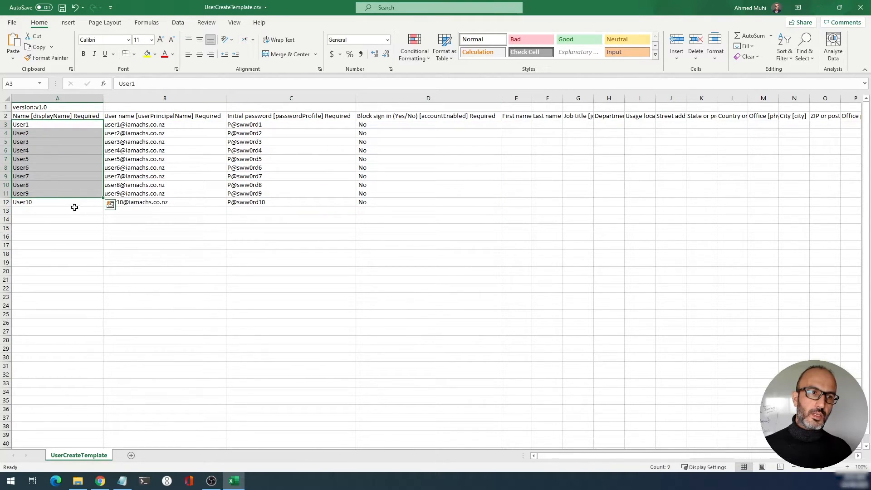
pyautogui.moveTo(48, 124); pyautogui.dragTo(49, 199)
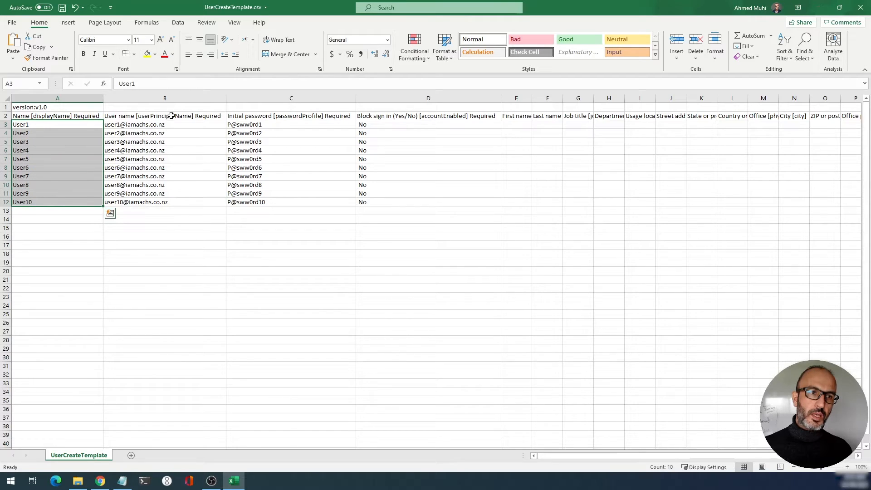
pyautogui.moveTo(187, 125); pyautogui.dragTo(199, 201)
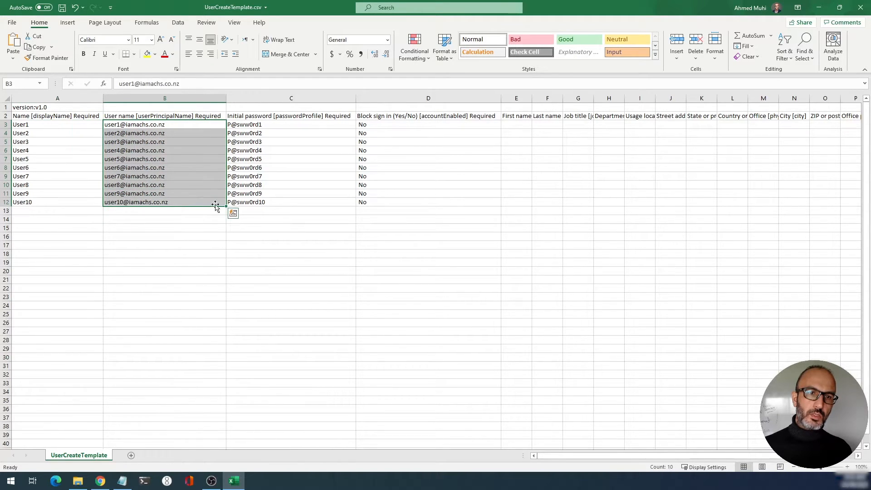
pyautogui.click(310, 124)
pyautogui.moveTo(310, 124); pyautogui.dragTo(321, 202)
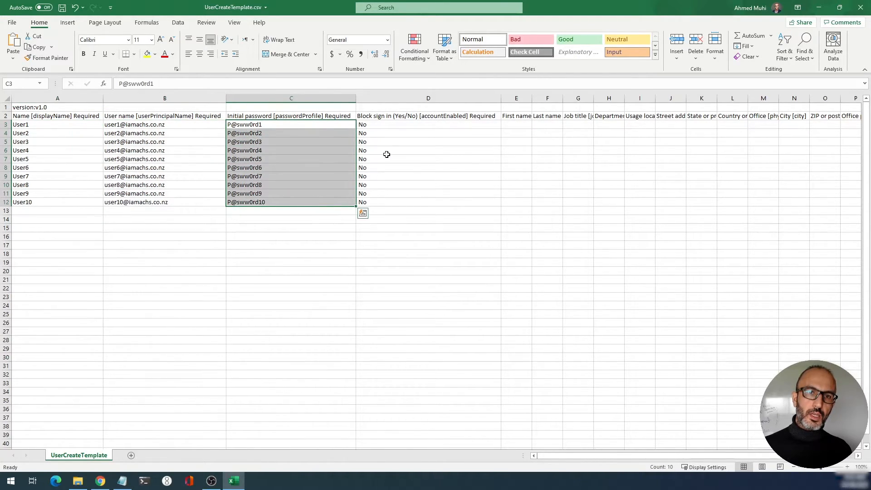
pyautogui.moveTo(388, 127); pyautogui.dragTo(391, 209)
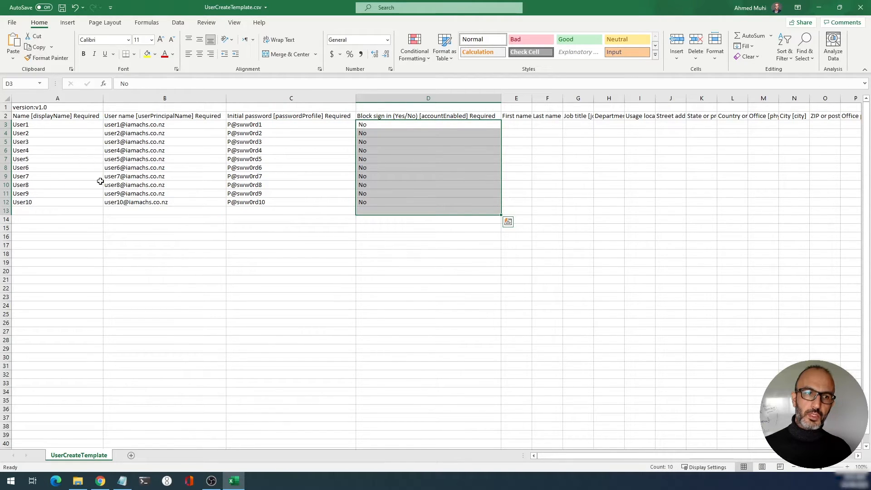
# Save the filled-in UserCreateTemplate.csv file
pyautogui.click(28, 210)
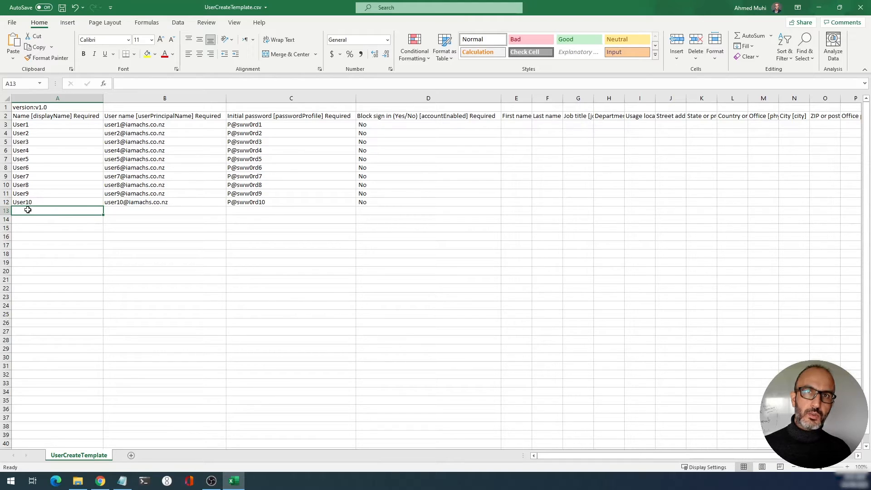
pyautogui.click(62, 8)
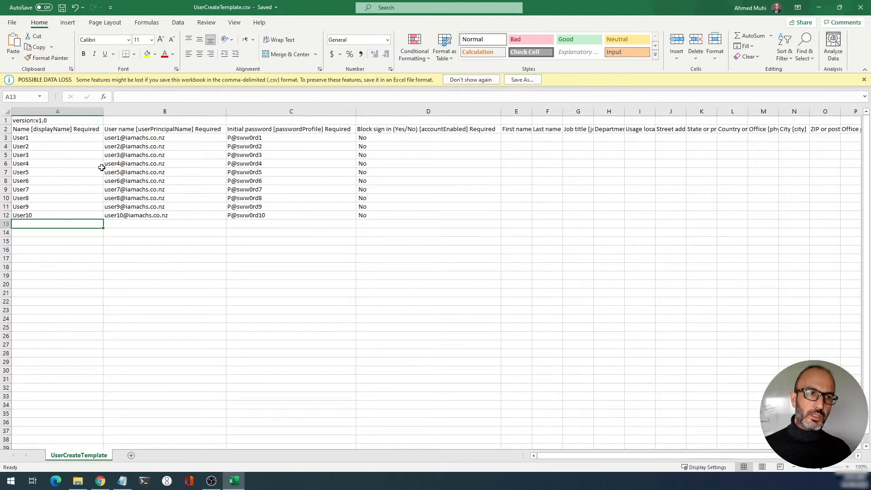
# Format the User1 display name in cell A3 as red text with font size 12
pyautogui.click(55, 139)
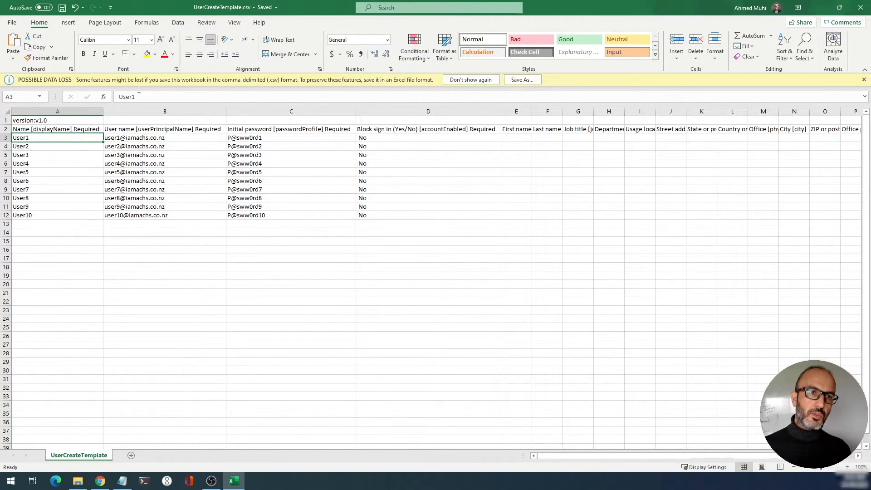
pyautogui.click(164, 54)
pyautogui.click(160, 40)
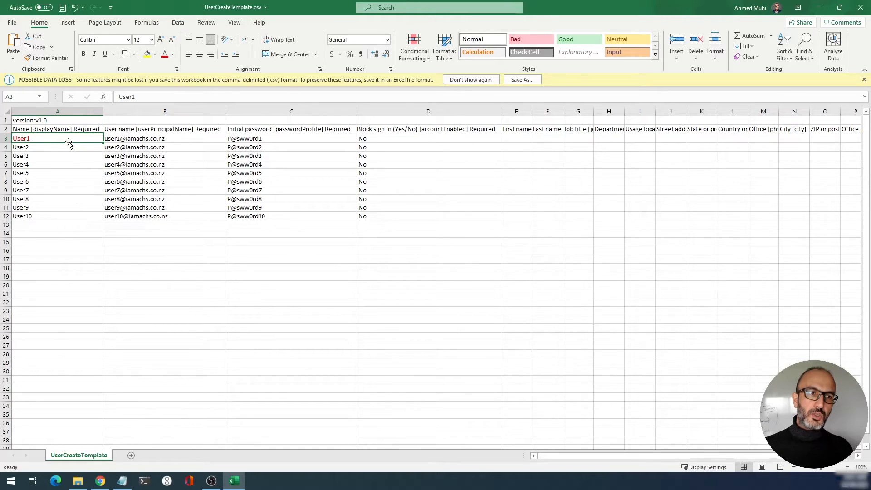
pyautogui.moveTo(49, 155); pyautogui.dragTo(362, 217)
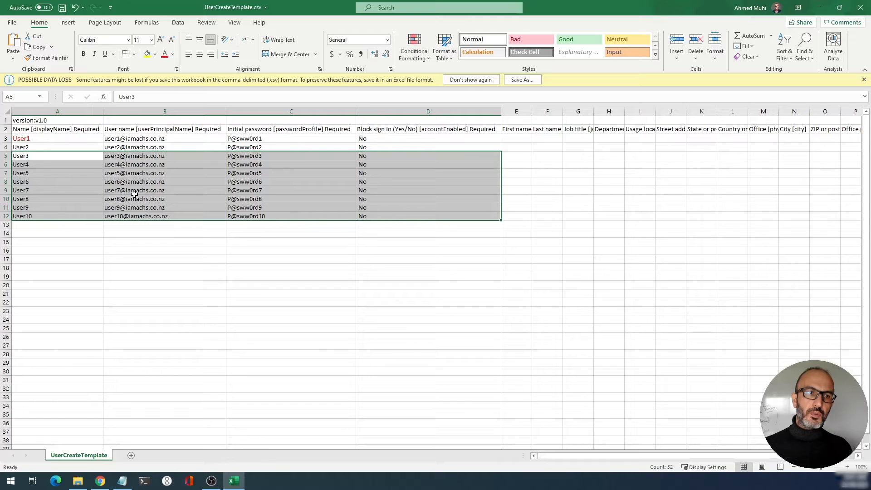
pyautogui.click(148, 174)
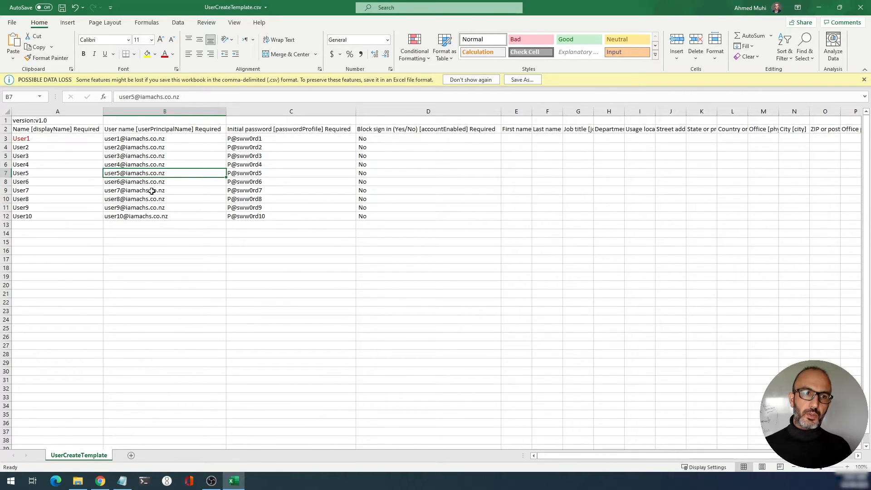
pyautogui.moveTo(67, 131); pyautogui.dragTo(499, 130)
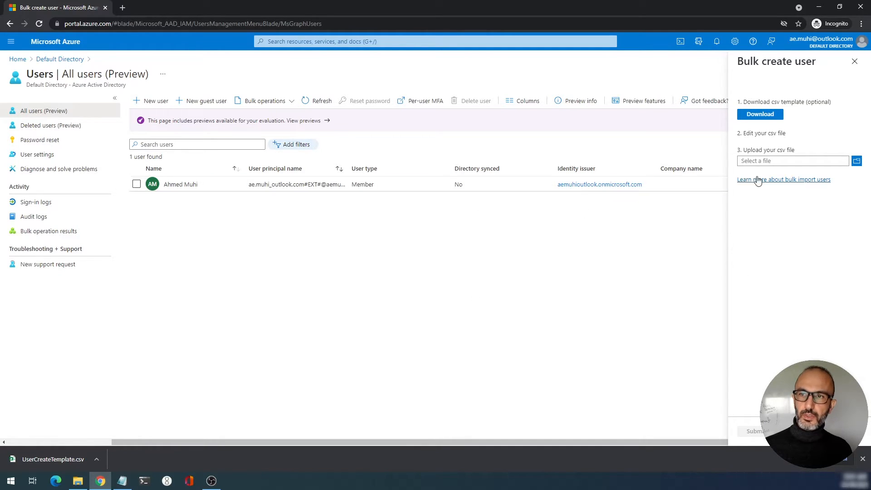
# Upload UserCreateTemplate.csv from the Downloads folder to the bulk user creation form in the Azure portal
pyautogui.click(856, 161)
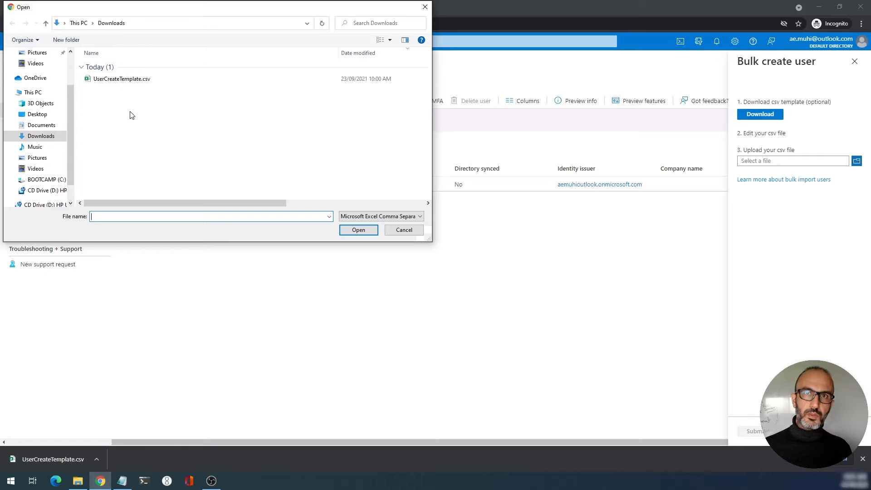
pyautogui.click(121, 82)
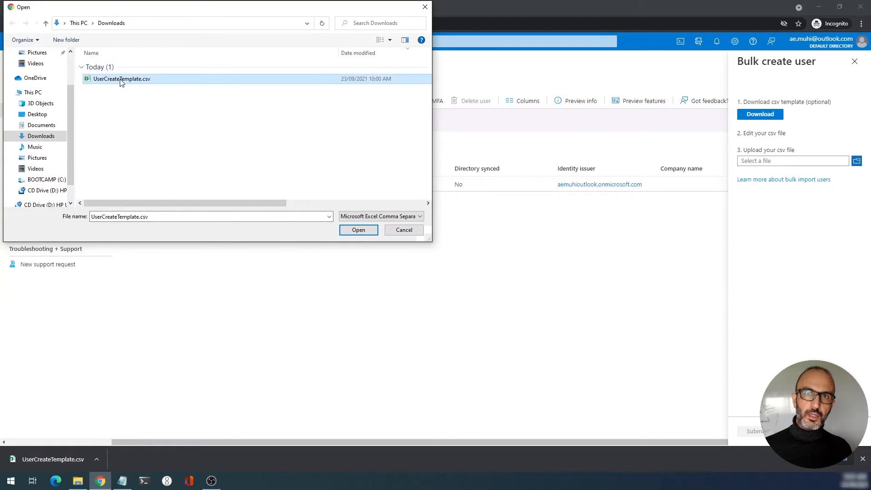
pyautogui.click(358, 230)
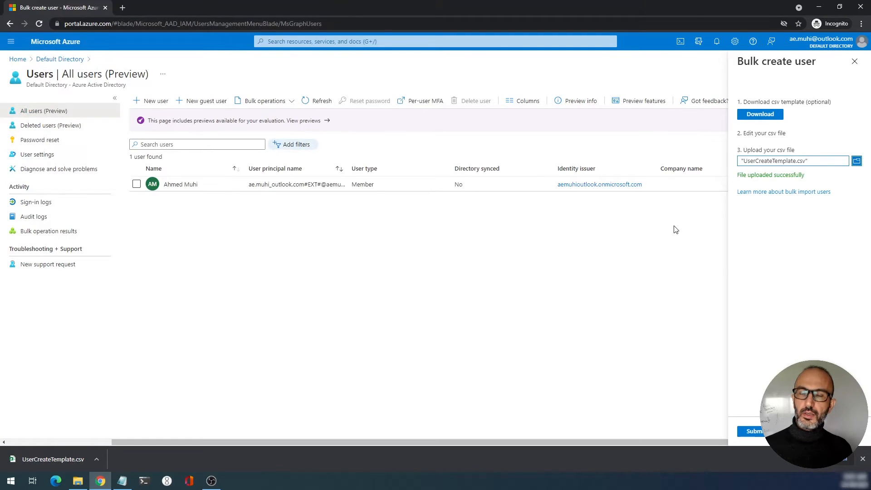
pyautogui.moveTo(738, 174); pyautogui.dragTo(806, 177)
pyautogui.click(732, 185)
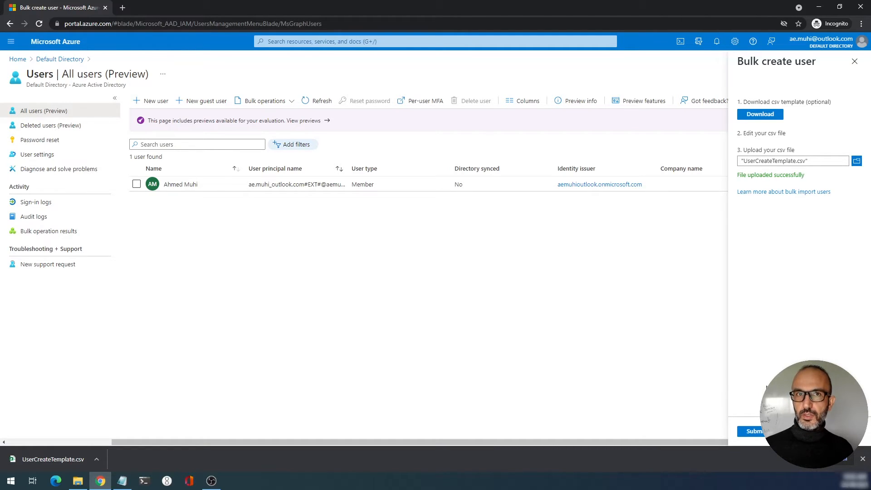
# Submit the bulk user creation and open the detailed results of the operation
pyautogui.click(760, 434)
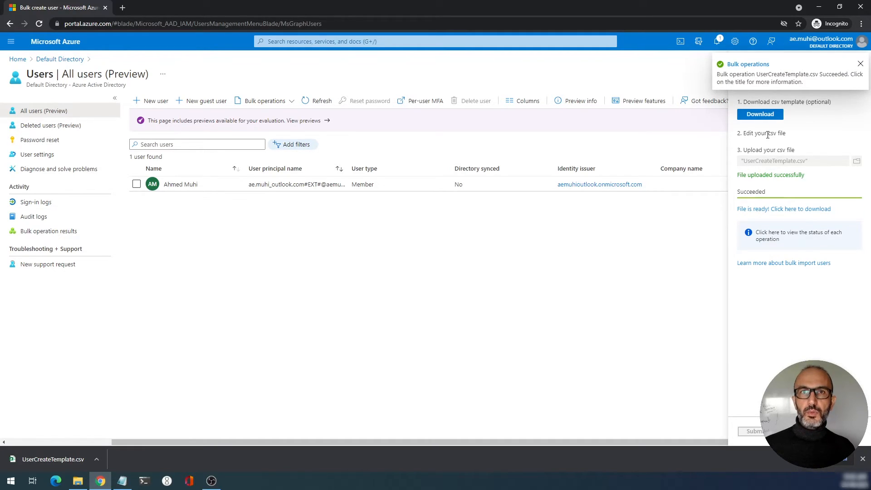
pyautogui.click(747, 68)
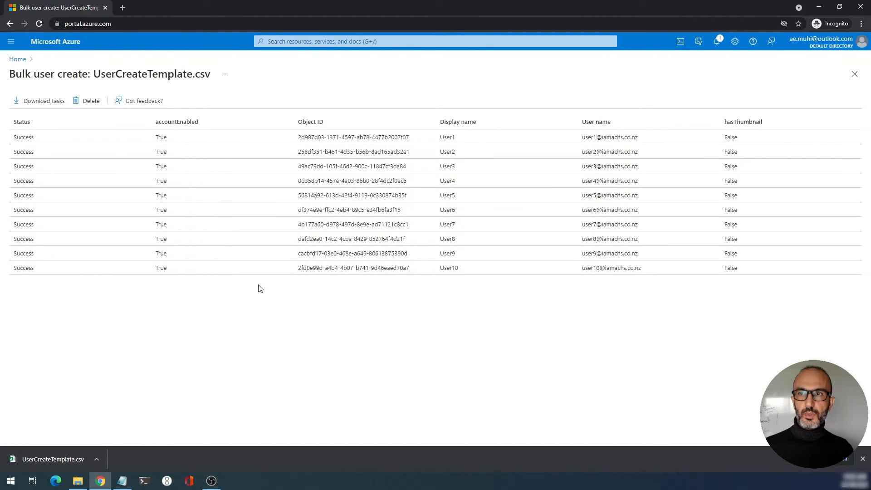
# Close the bulk creation results and show the list of all users in Azure Active Directory
pyautogui.click(854, 75)
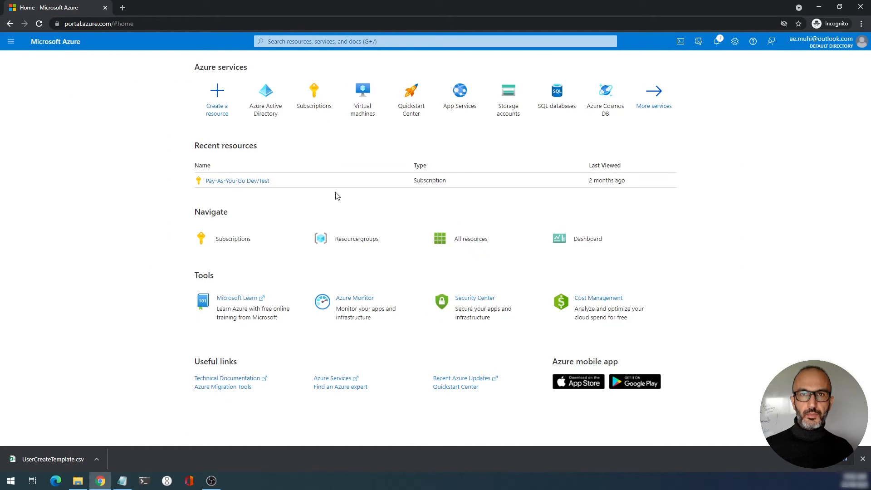
pyautogui.click(262, 96)
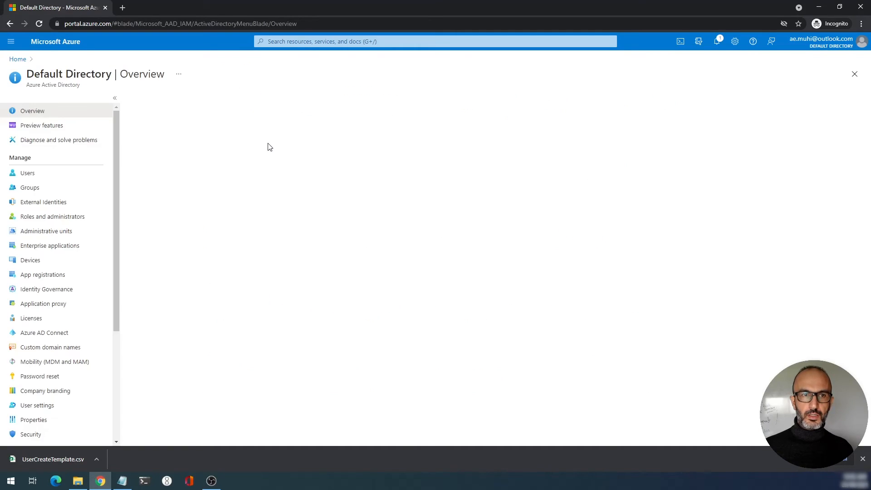
pyautogui.click(28, 173)
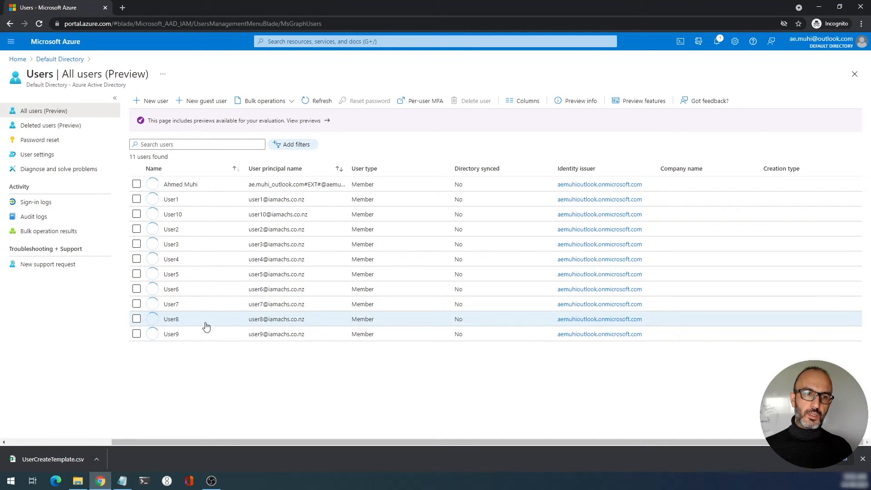
# Open User1's profile and examine its user principal name, identity, job, settings and contact details
pyautogui.click(172, 200)
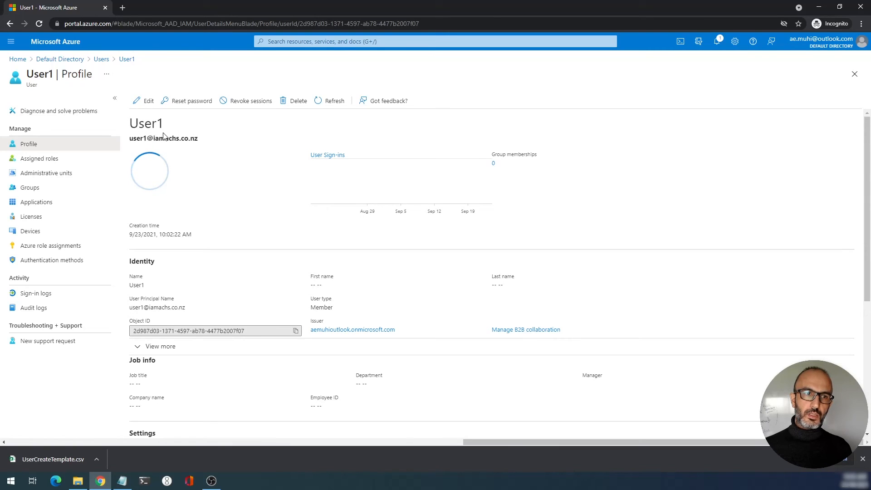
pyautogui.moveTo(131, 123); pyautogui.dragTo(194, 139)
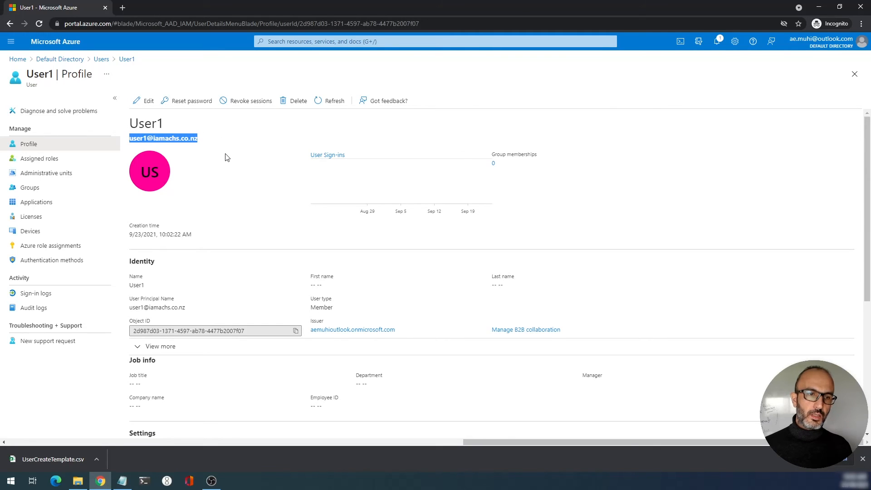
pyautogui.scroll(-4, 233, 220)
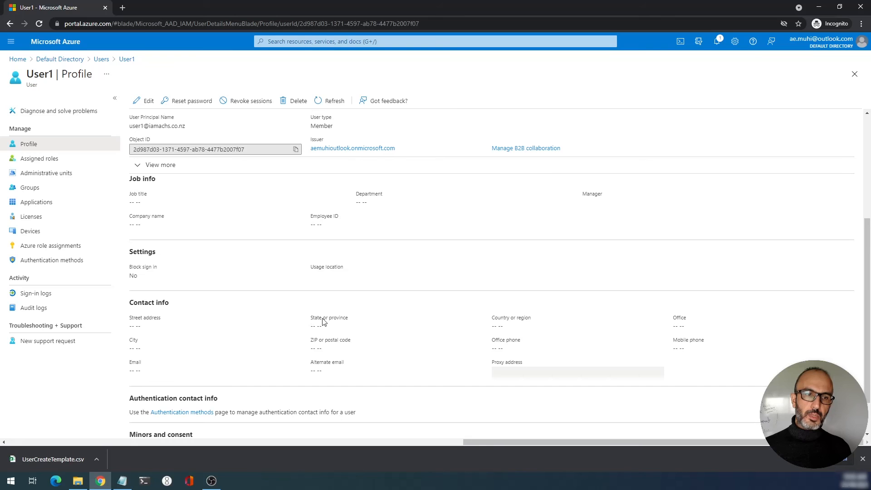
pyautogui.scroll(1, 254, 261)
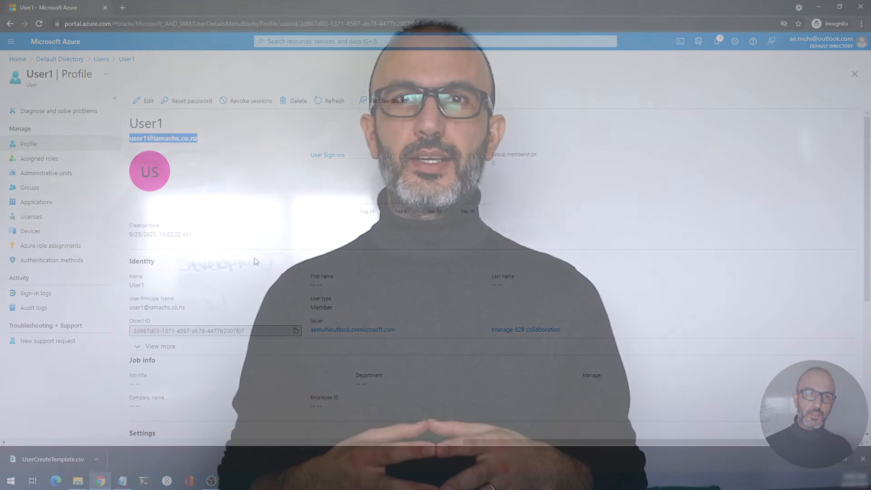